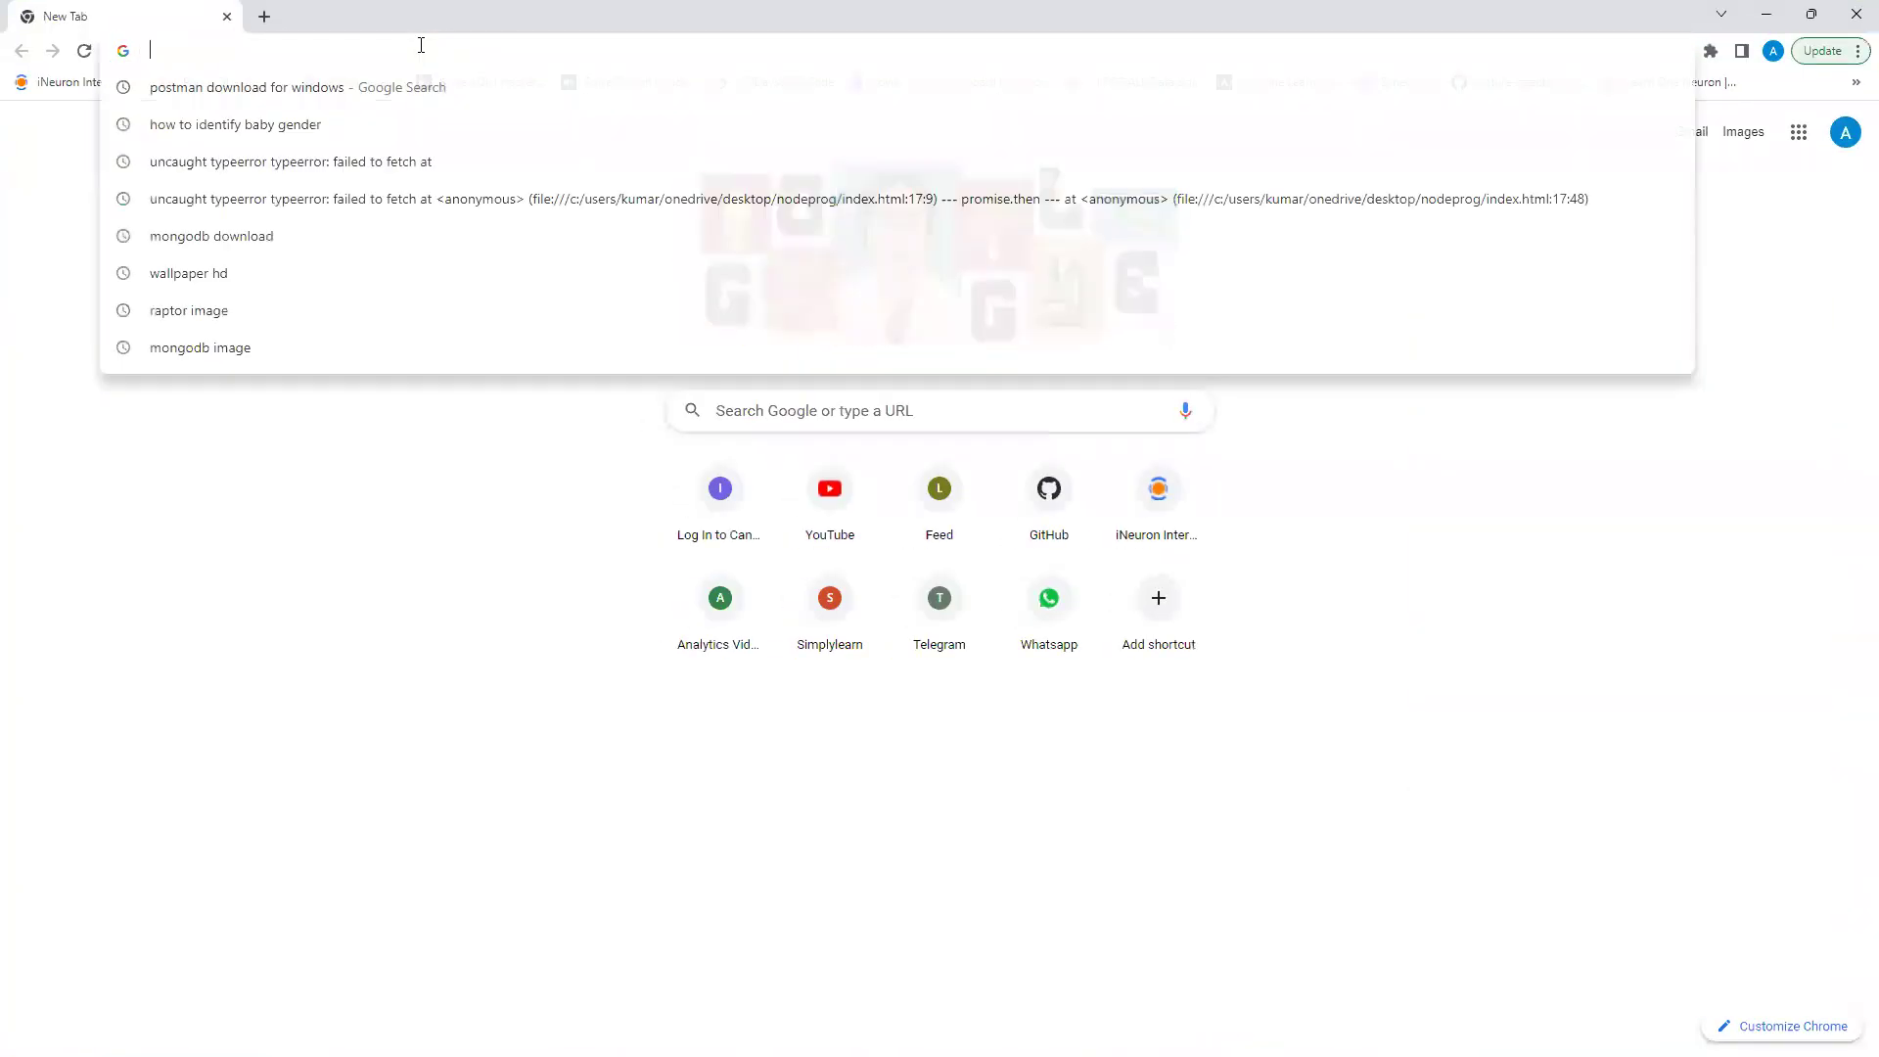
Step: Search Google for 'postman download for windows' and open the official Download Postman page
{"action": "left_click", "coordinate": [302, 87]}
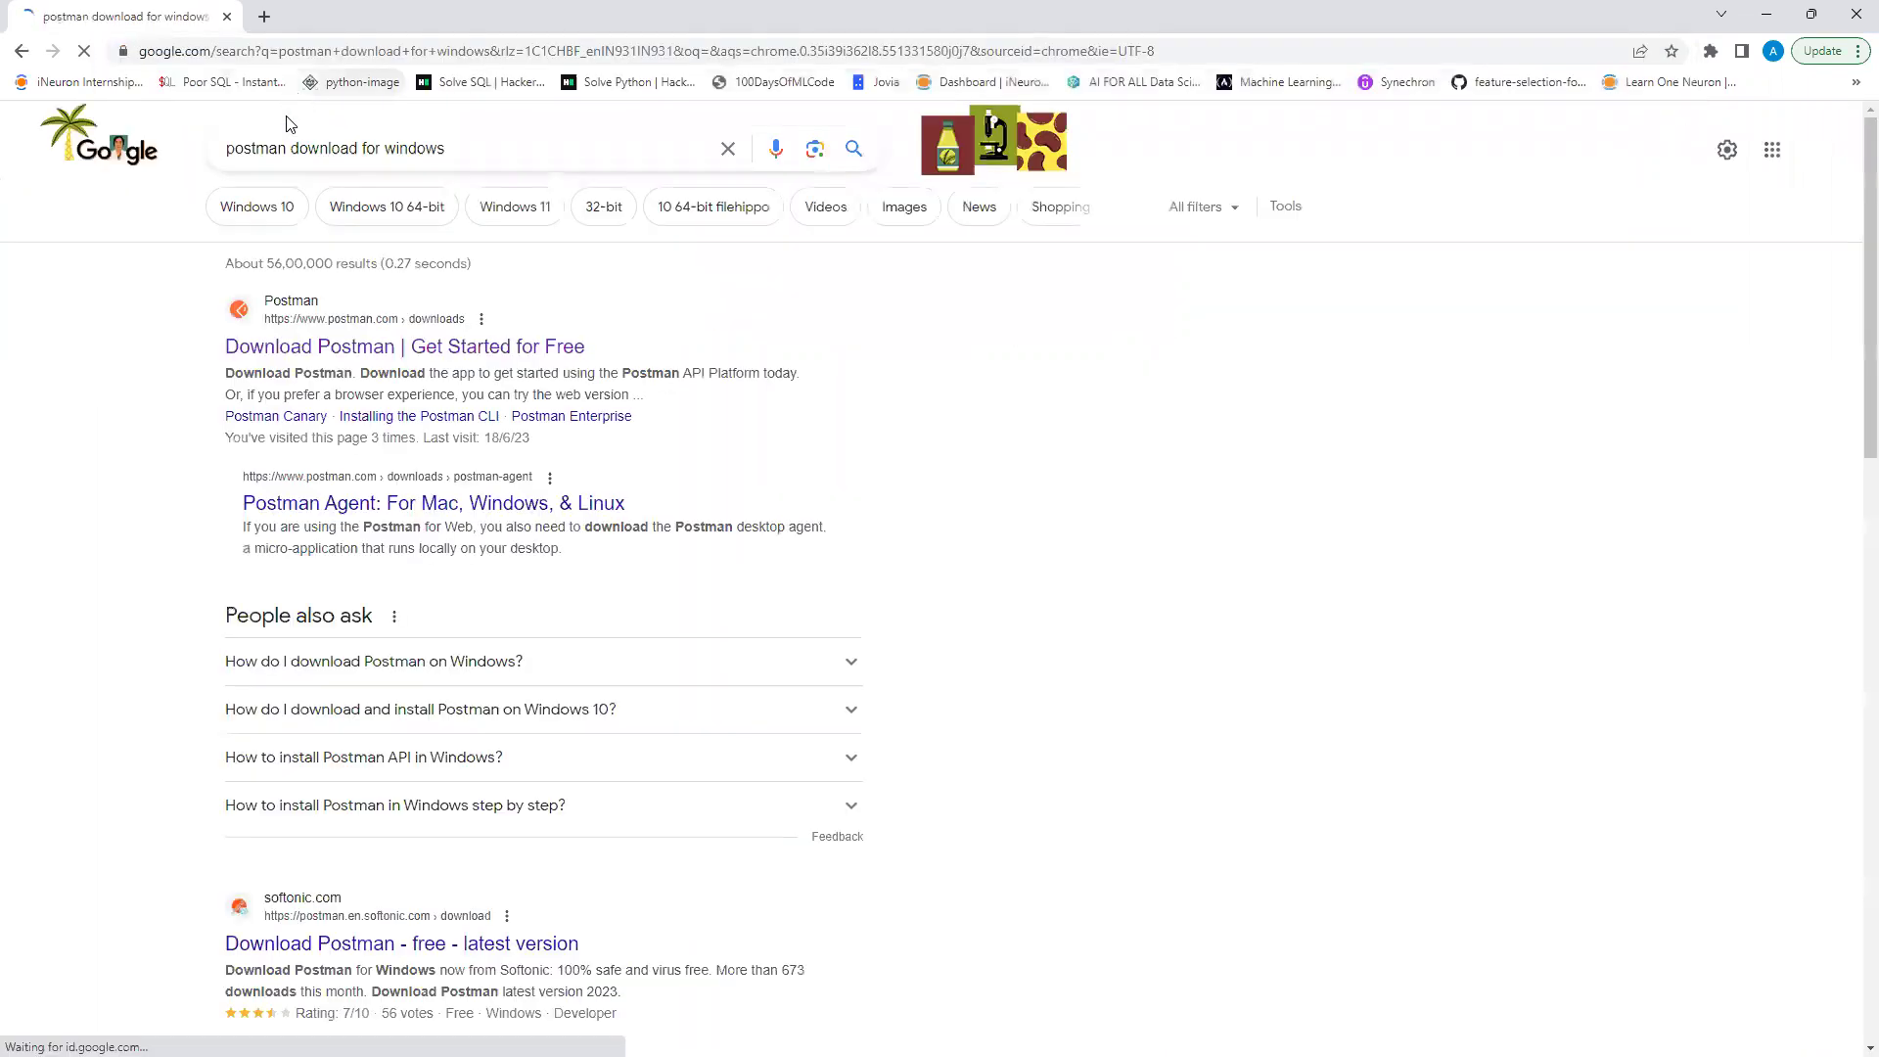
{"action": "left_click", "coordinate": [357, 349]}
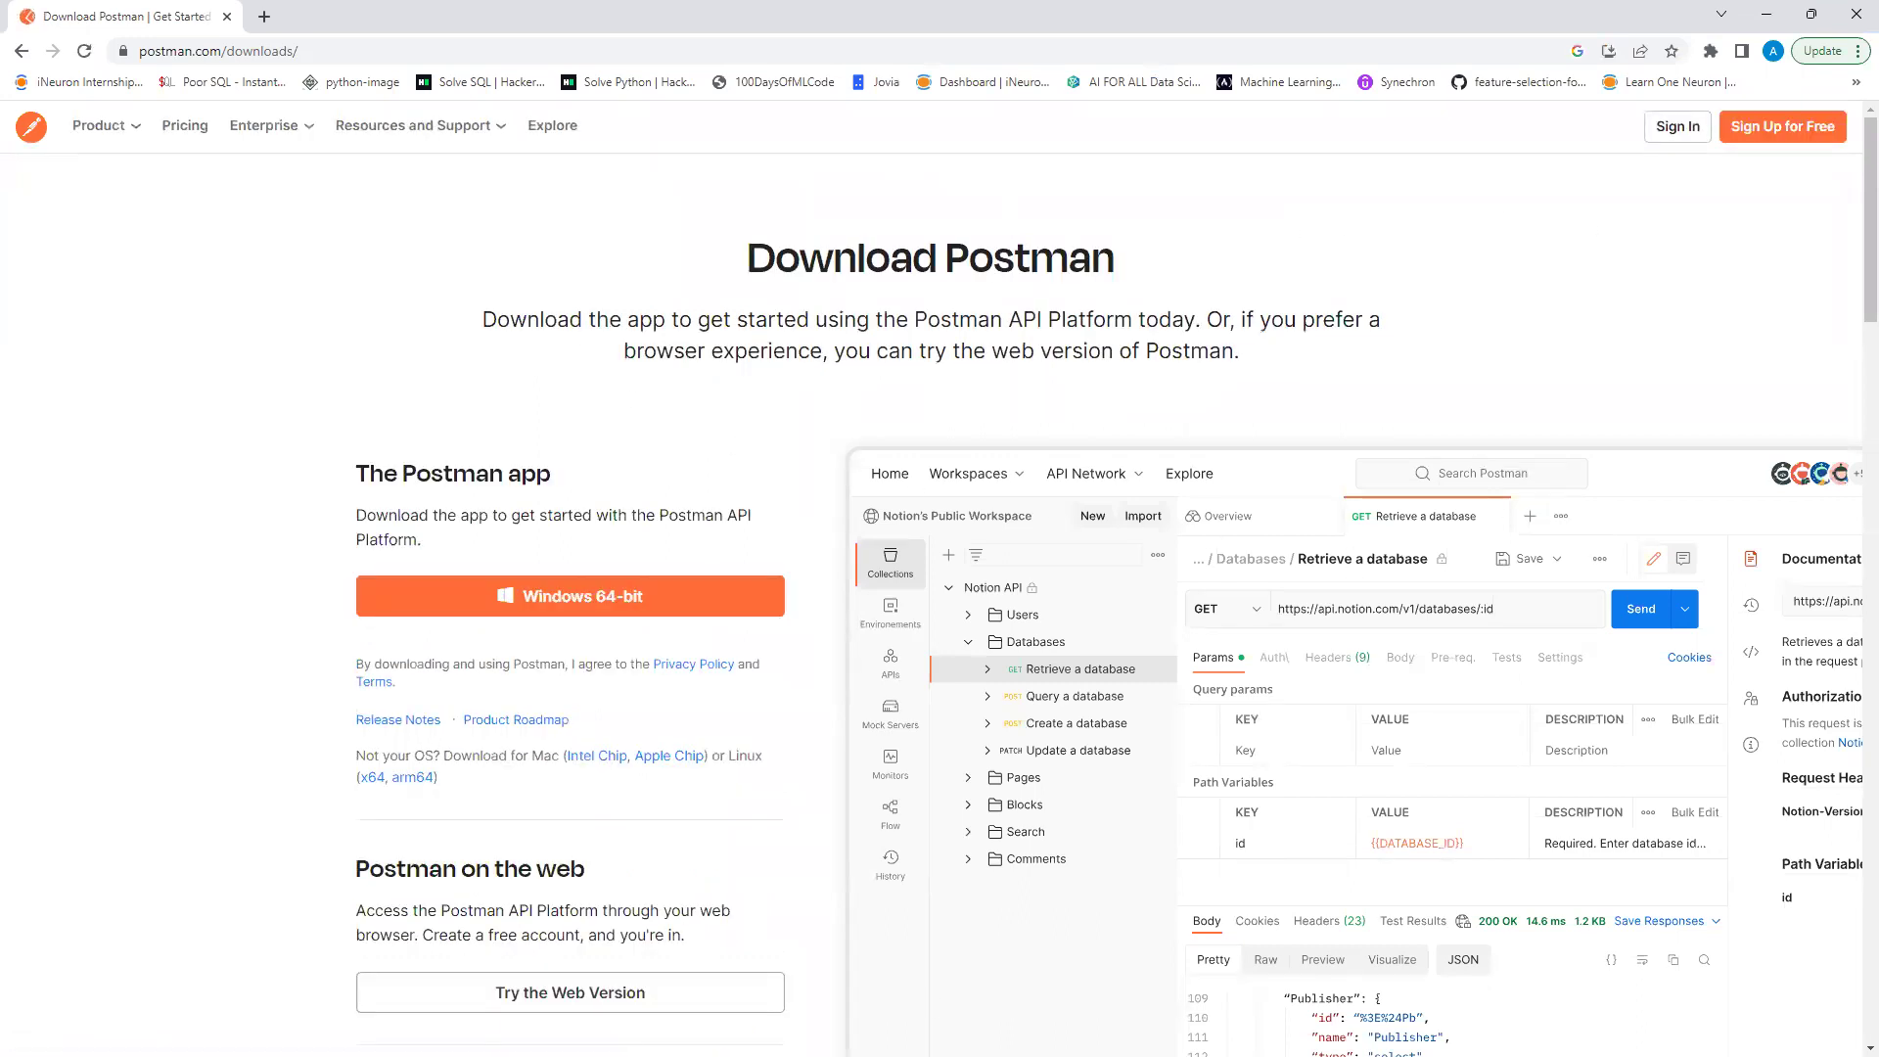
Step: Download the Windows 64-bit Postman installer from the downloads page
{"action": "left_click", "coordinate": [563, 602]}
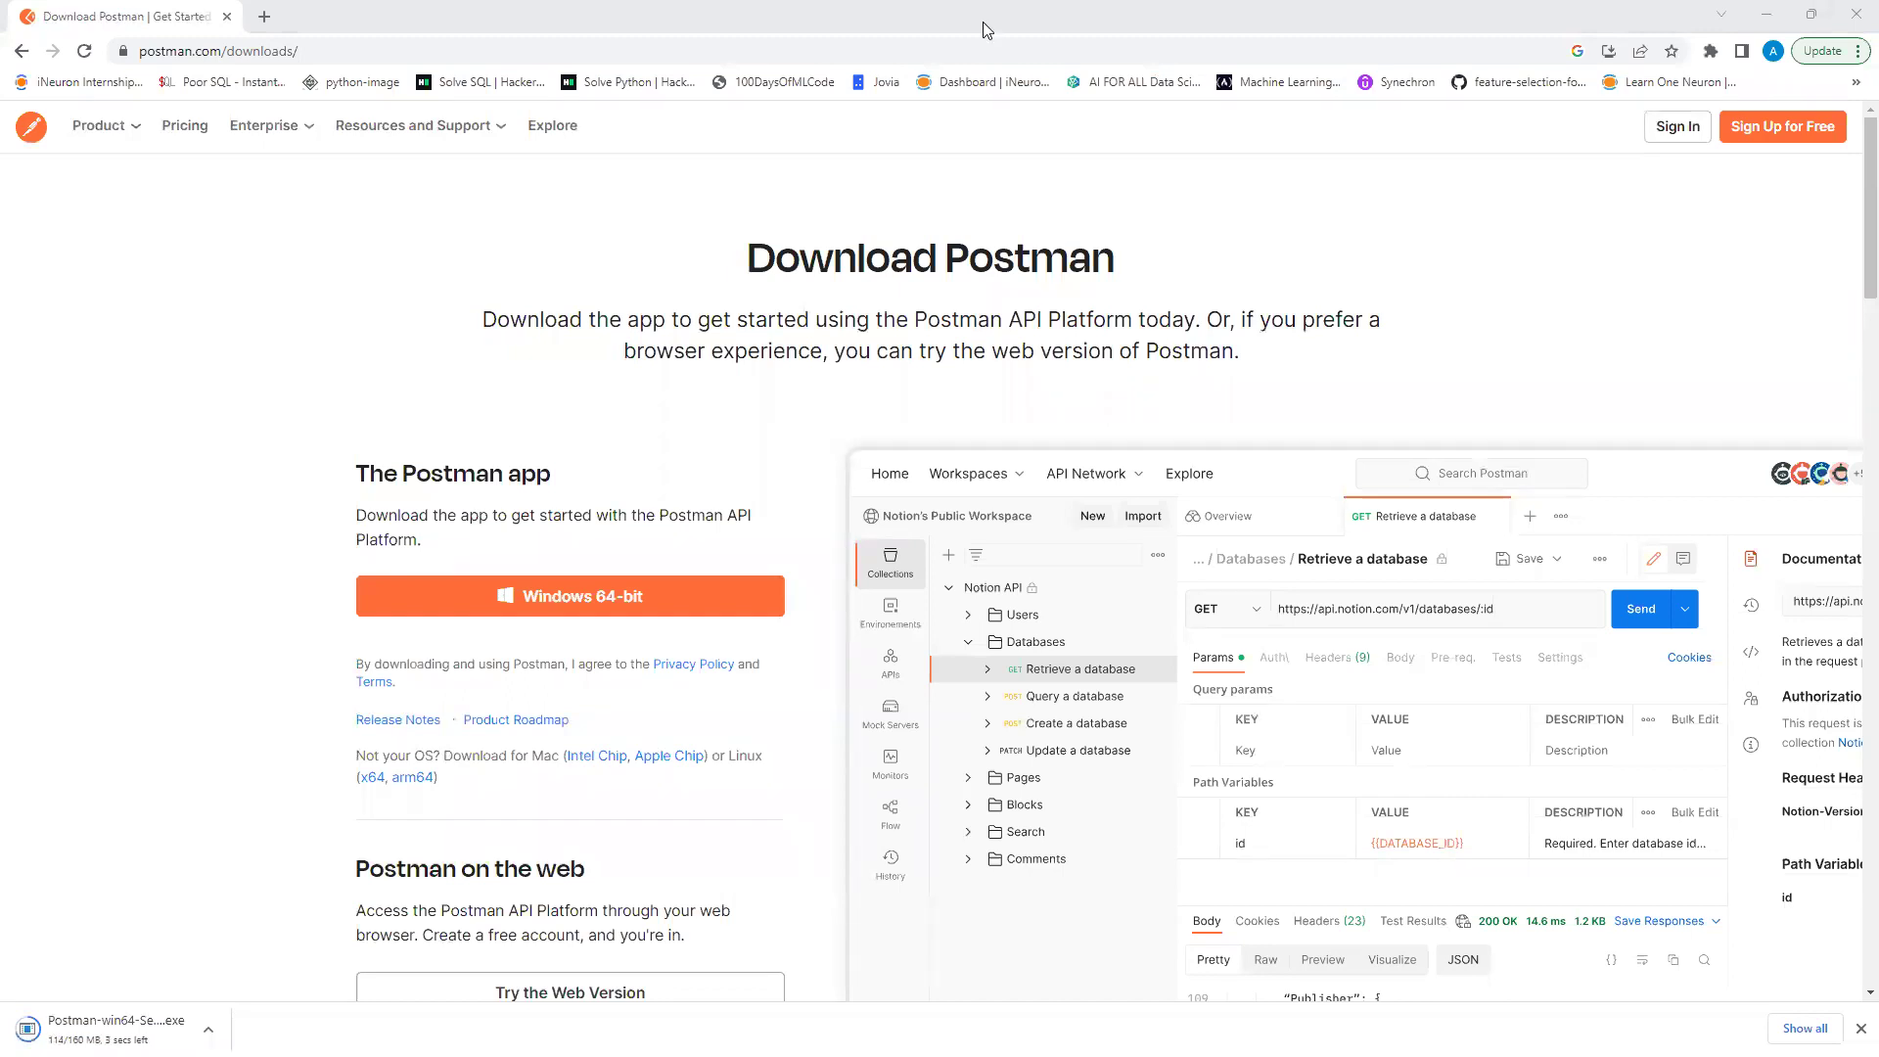
{"action": "key", "text": "alt+Tab"}
{"action": "left_click", "coordinate": [750, 223]}
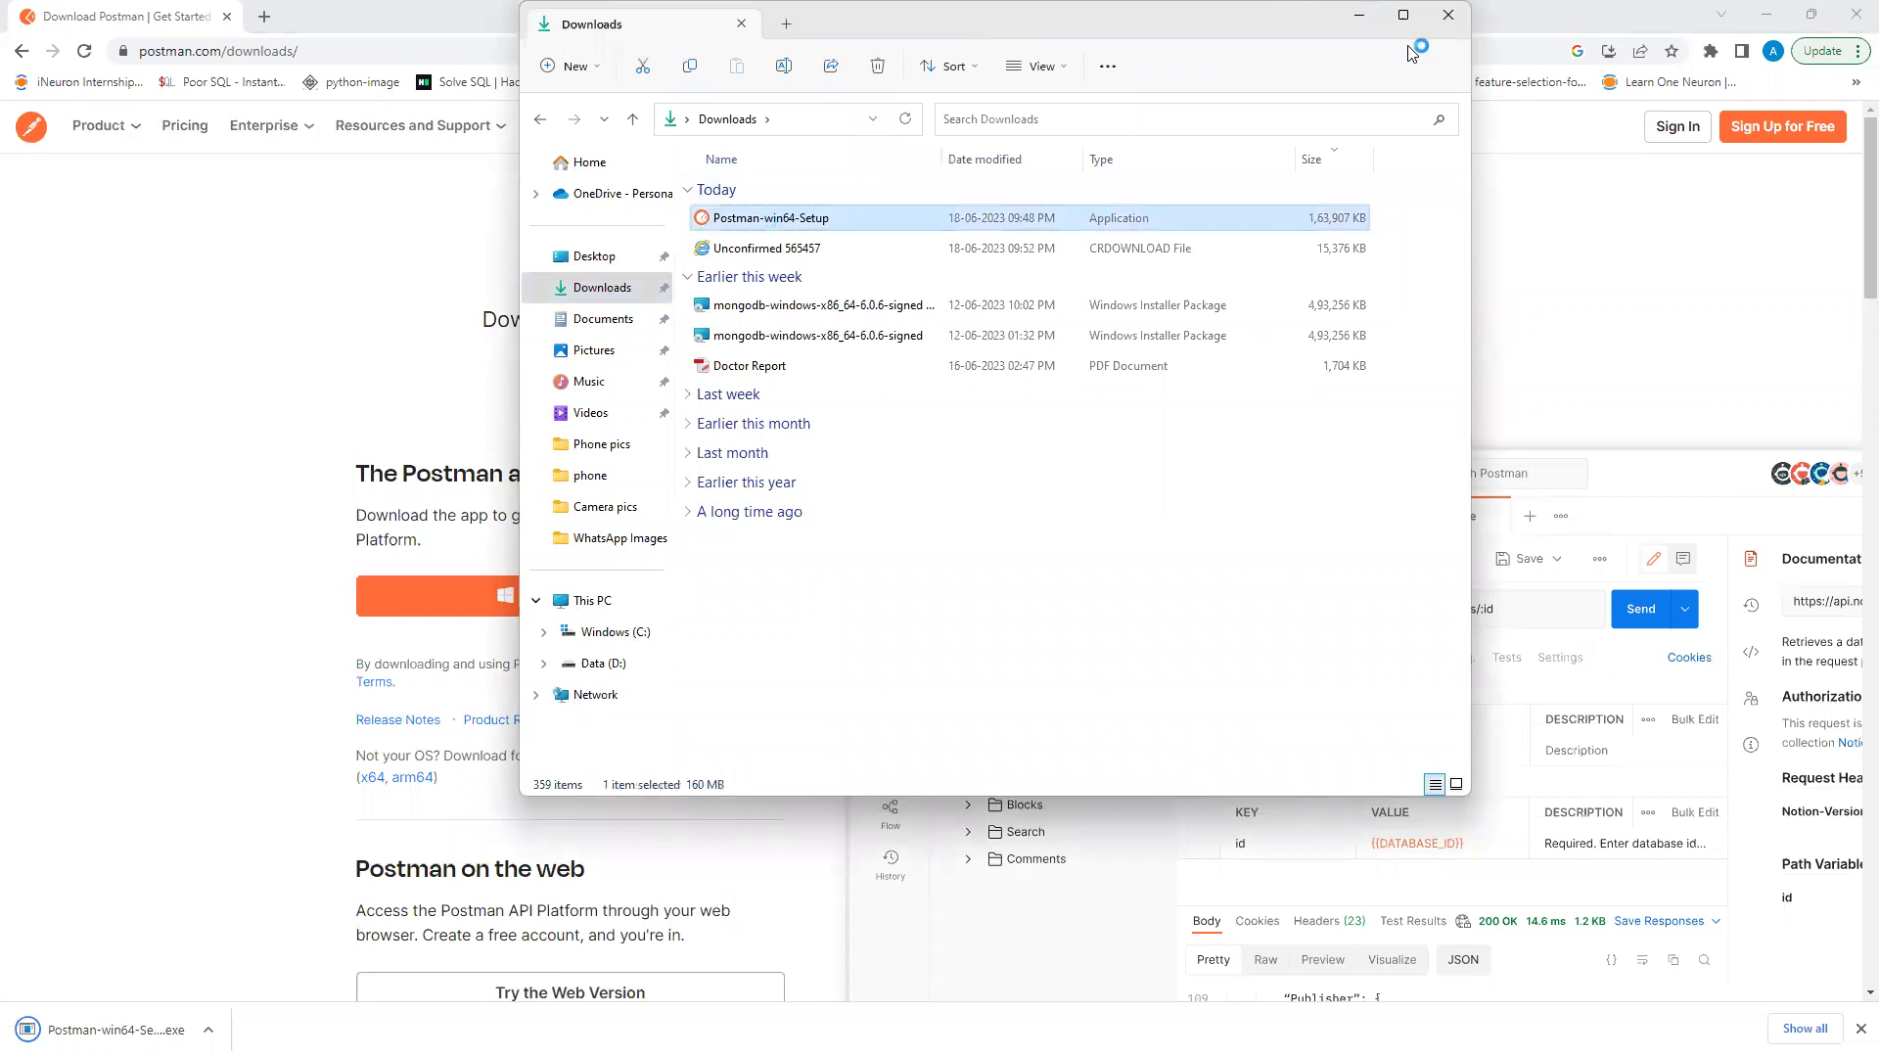
{"action": "left_click", "coordinate": [1361, 16]}
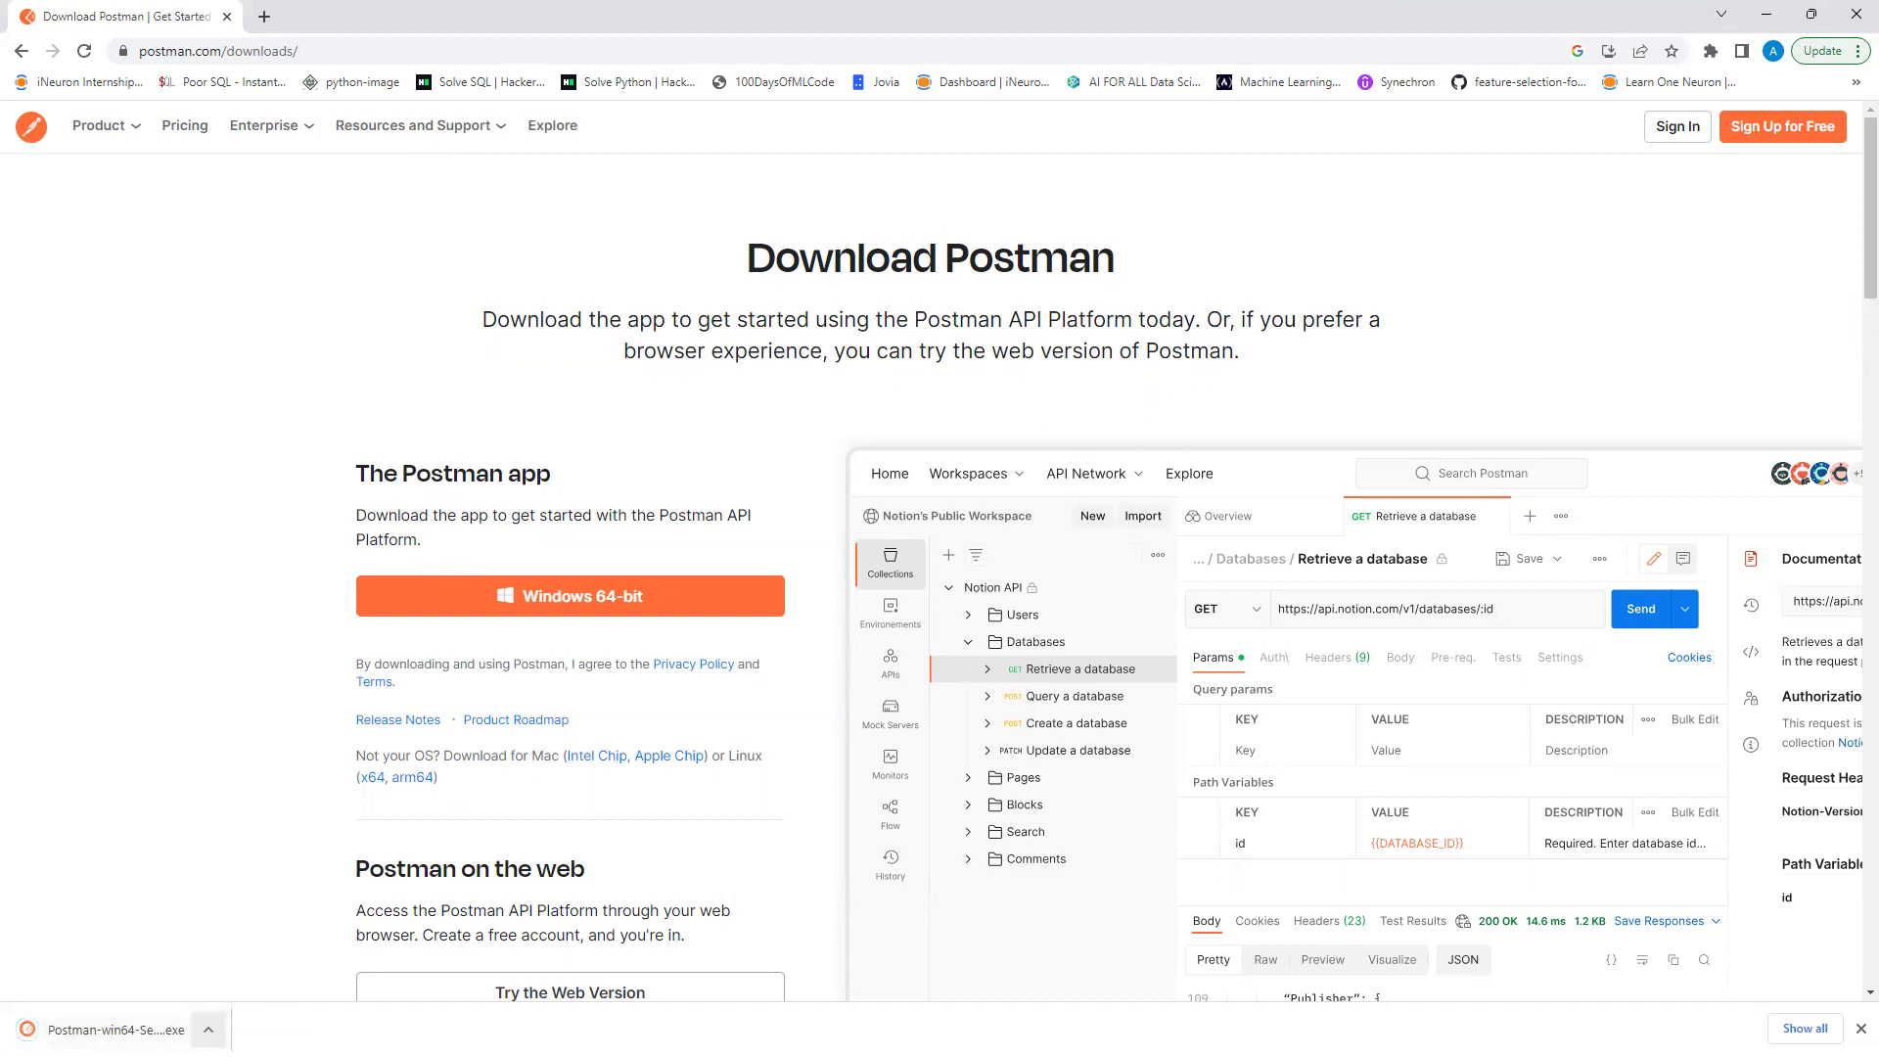
Step: Run Postman-win64-Setup from the download bar so Postman installs and launches
{"action": "left_click", "coordinate": [192, 1028]}
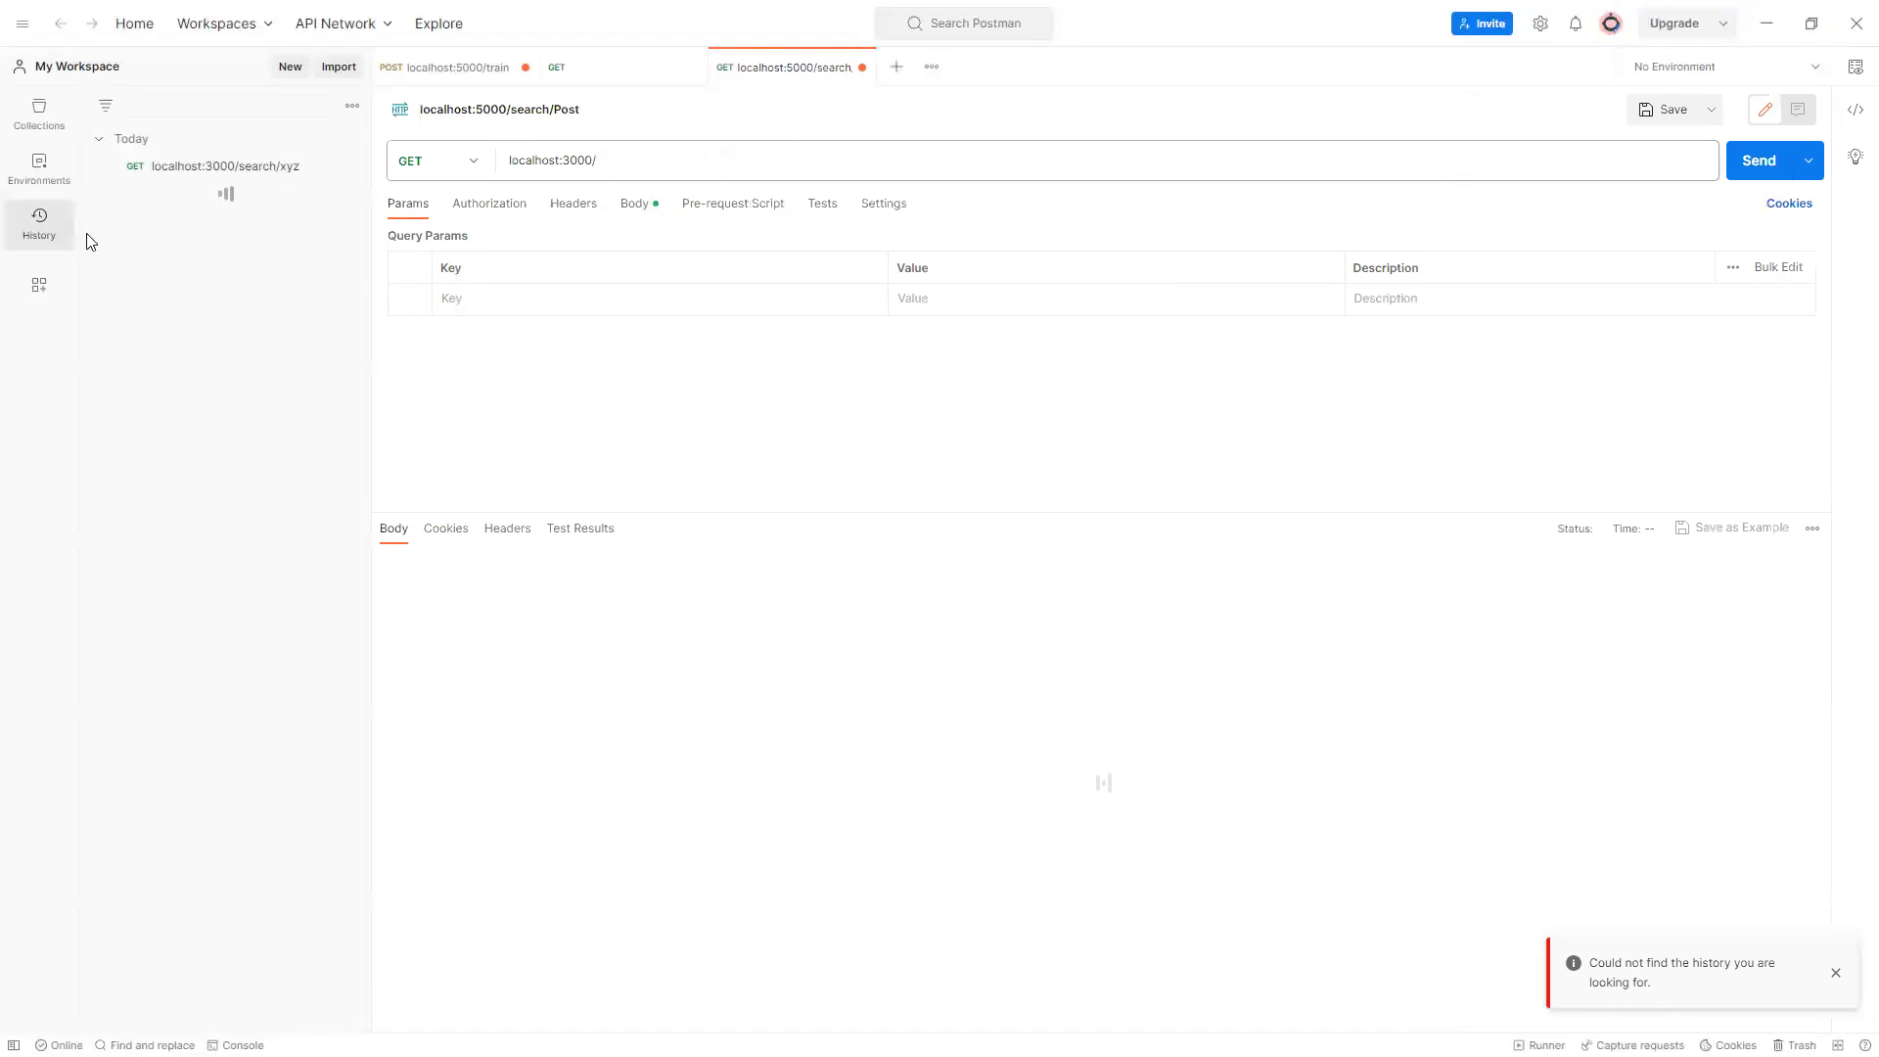
Step: Collapse the Today, Yesterday, June 16, June 13 and June 12 history groups, then show the account menu
{"action": "left_click", "coordinate": [99, 138]}
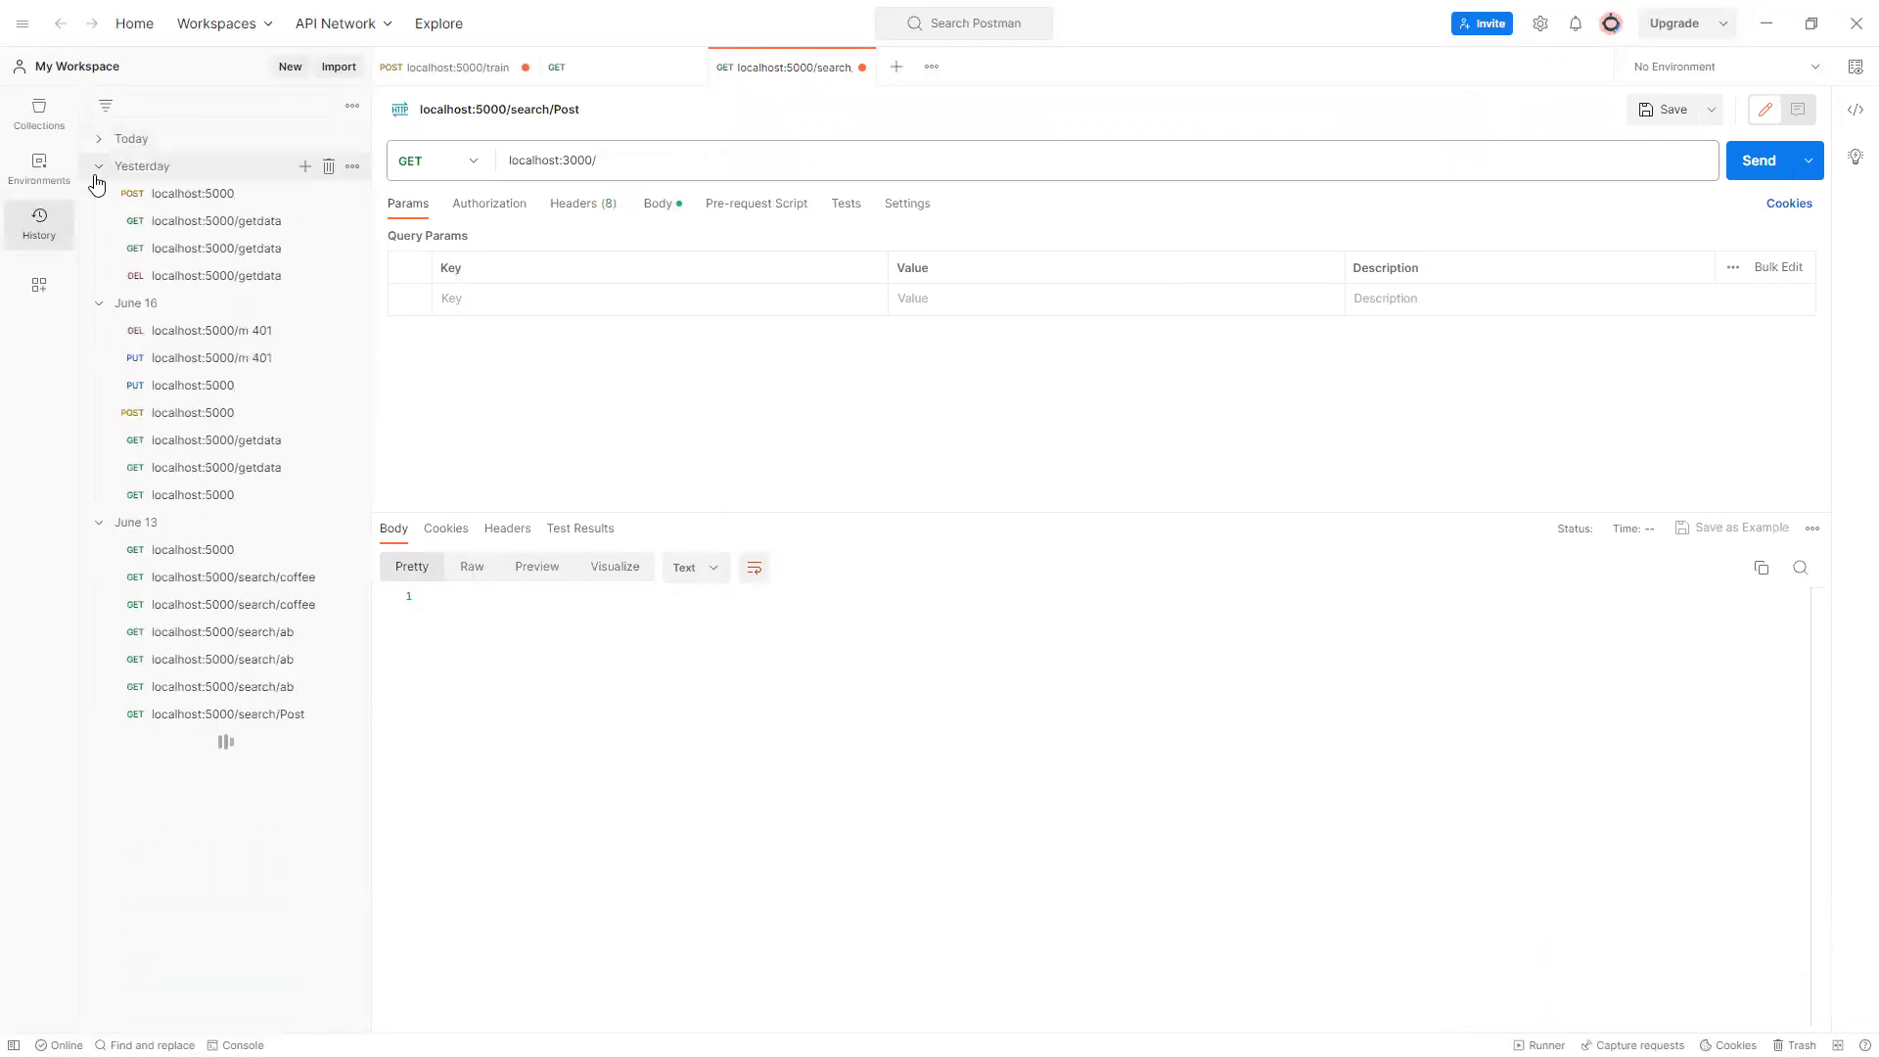
{"action": "left_click", "coordinate": [98, 165]}
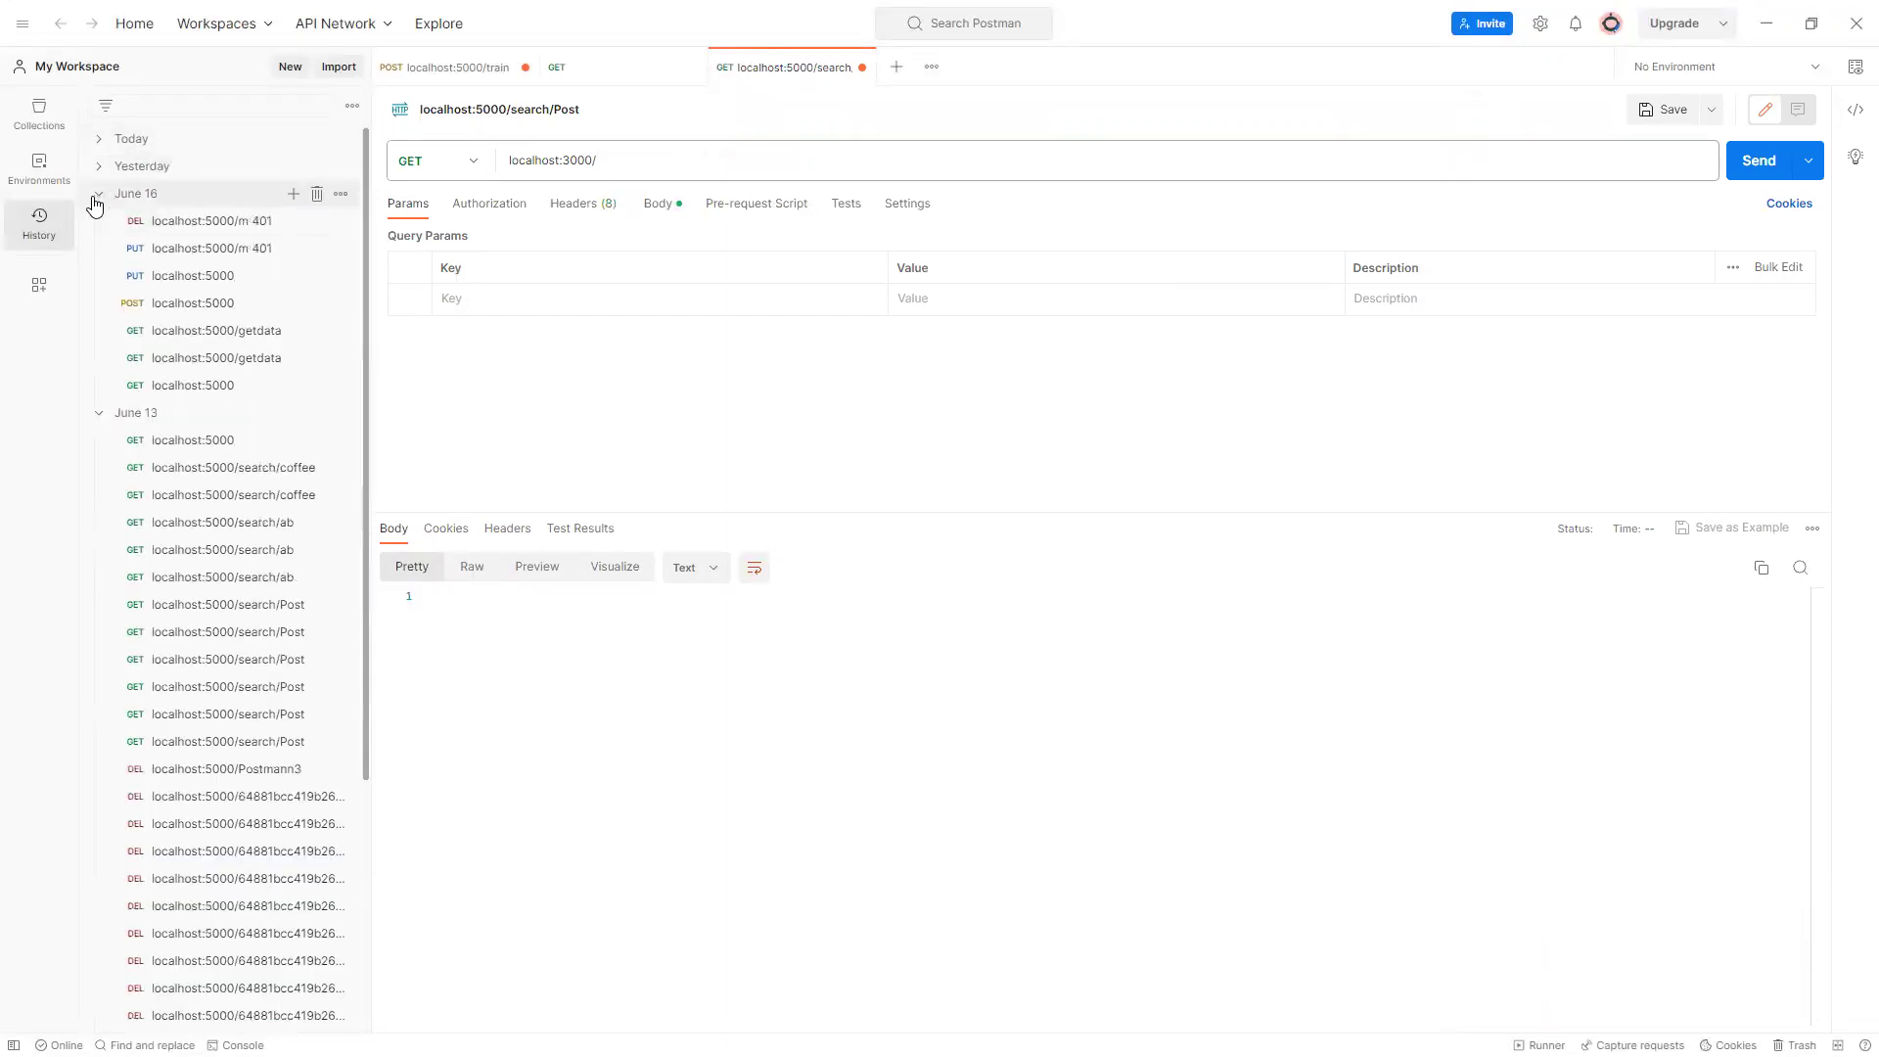
{"action": "left_click", "coordinate": [99, 194]}
{"action": "left_click", "coordinate": [98, 221]}
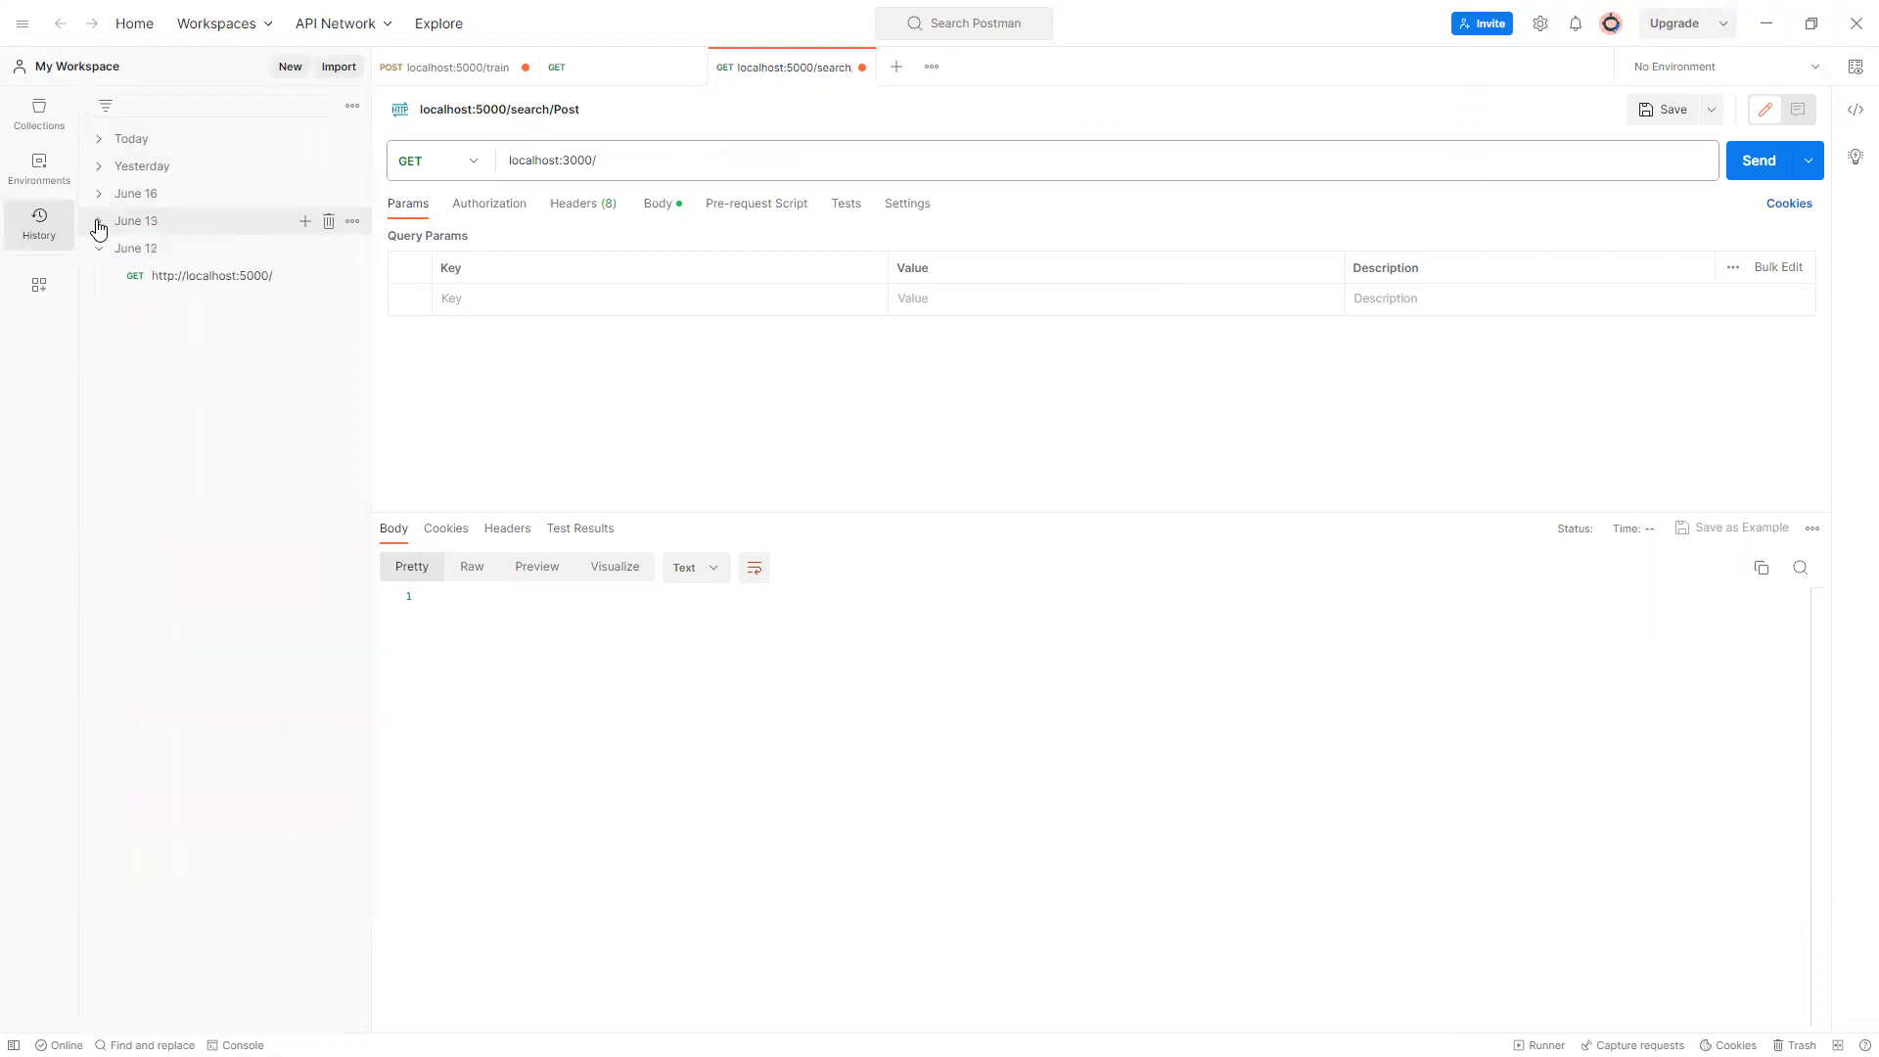
{"action": "left_click", "coordinate": [98, 248]}
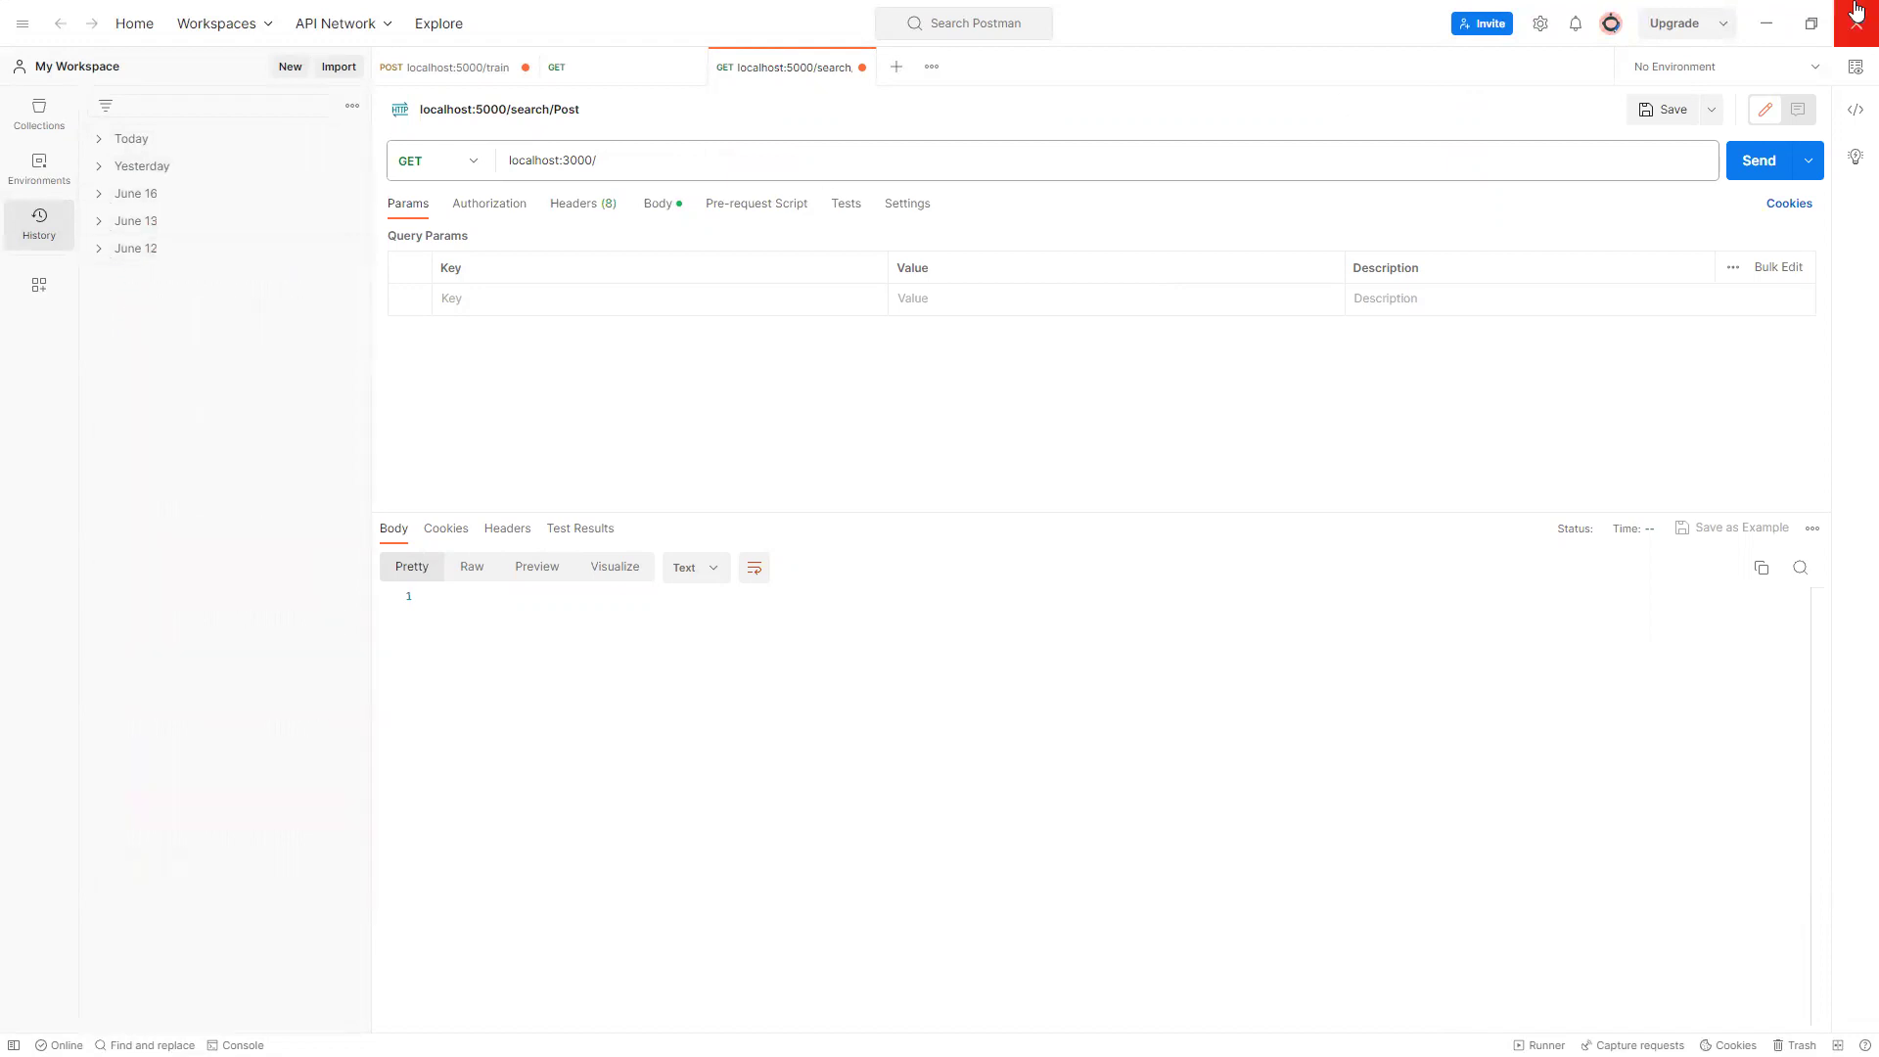
{"action": "left_click", "coordinate": [1611, 24]}
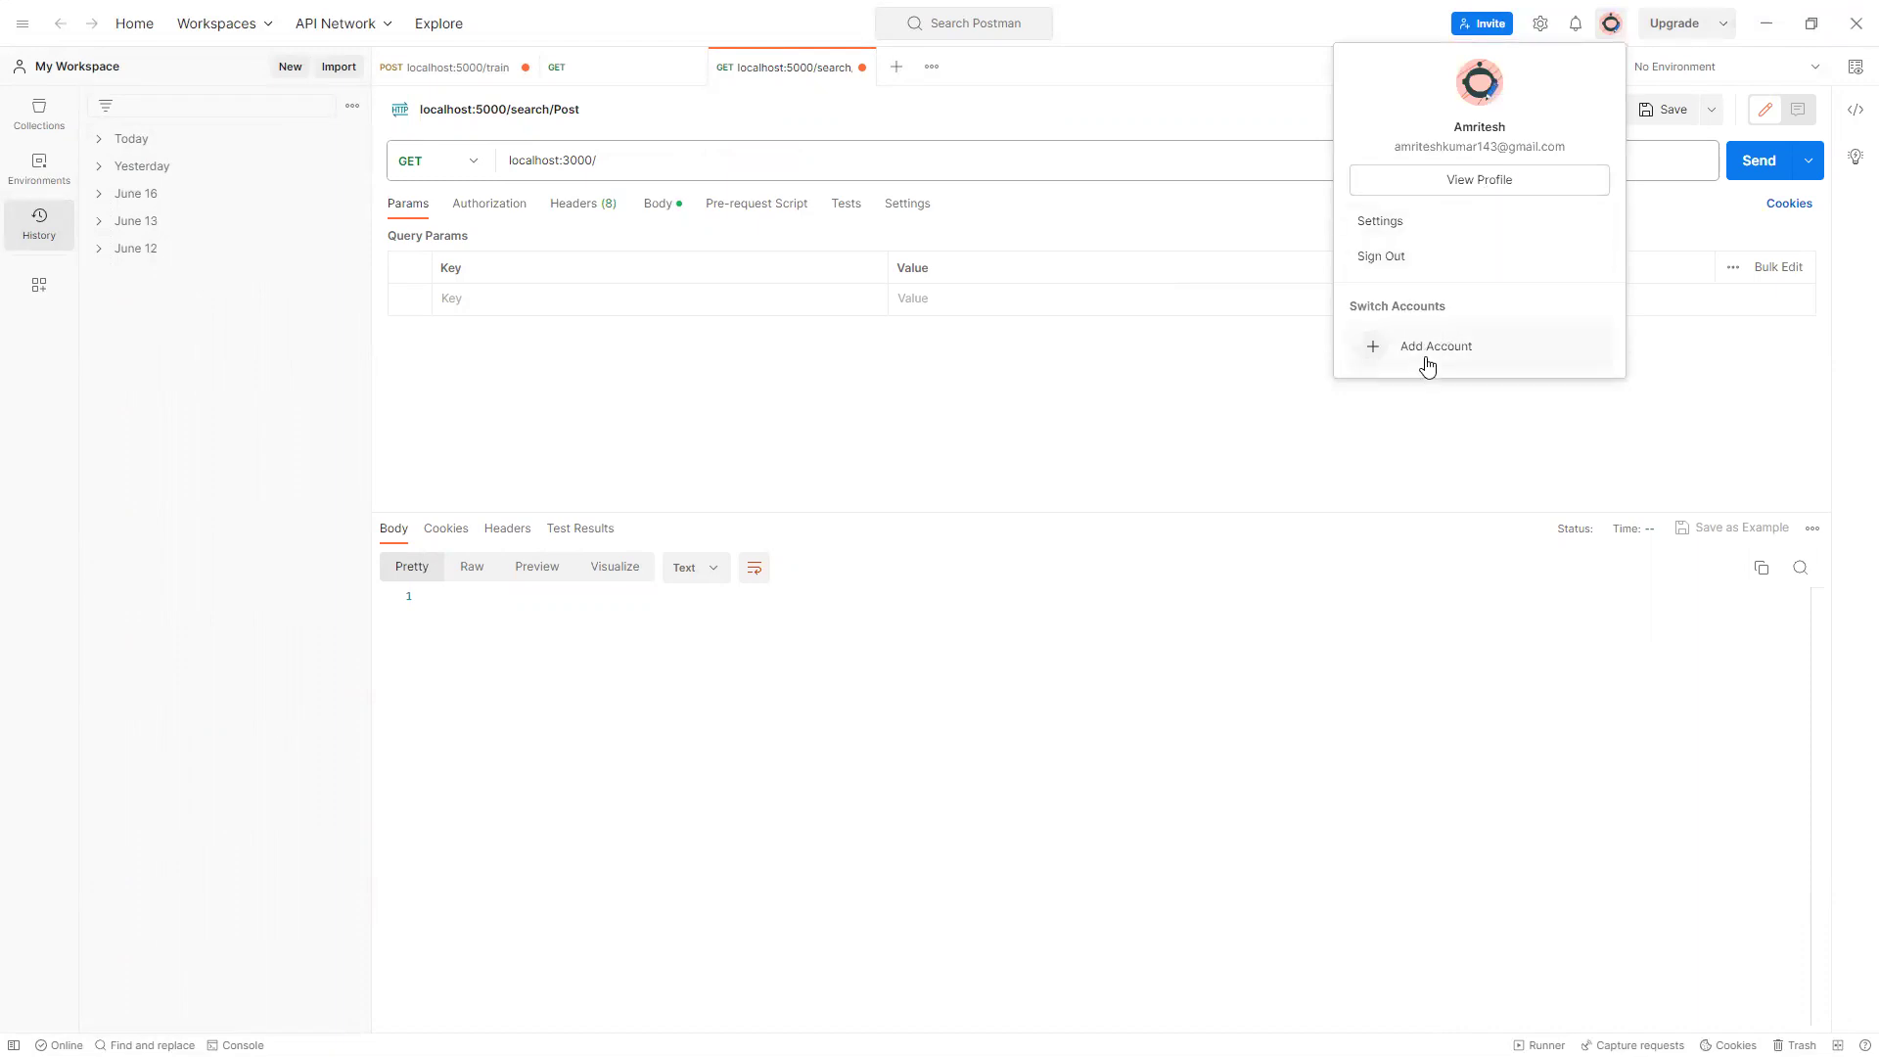
Step: Dismiss the account menu, select the localhost:3000/ URL, and list the HTTP methods
{"action": "left_click", "coordinate": [1146, 56]}
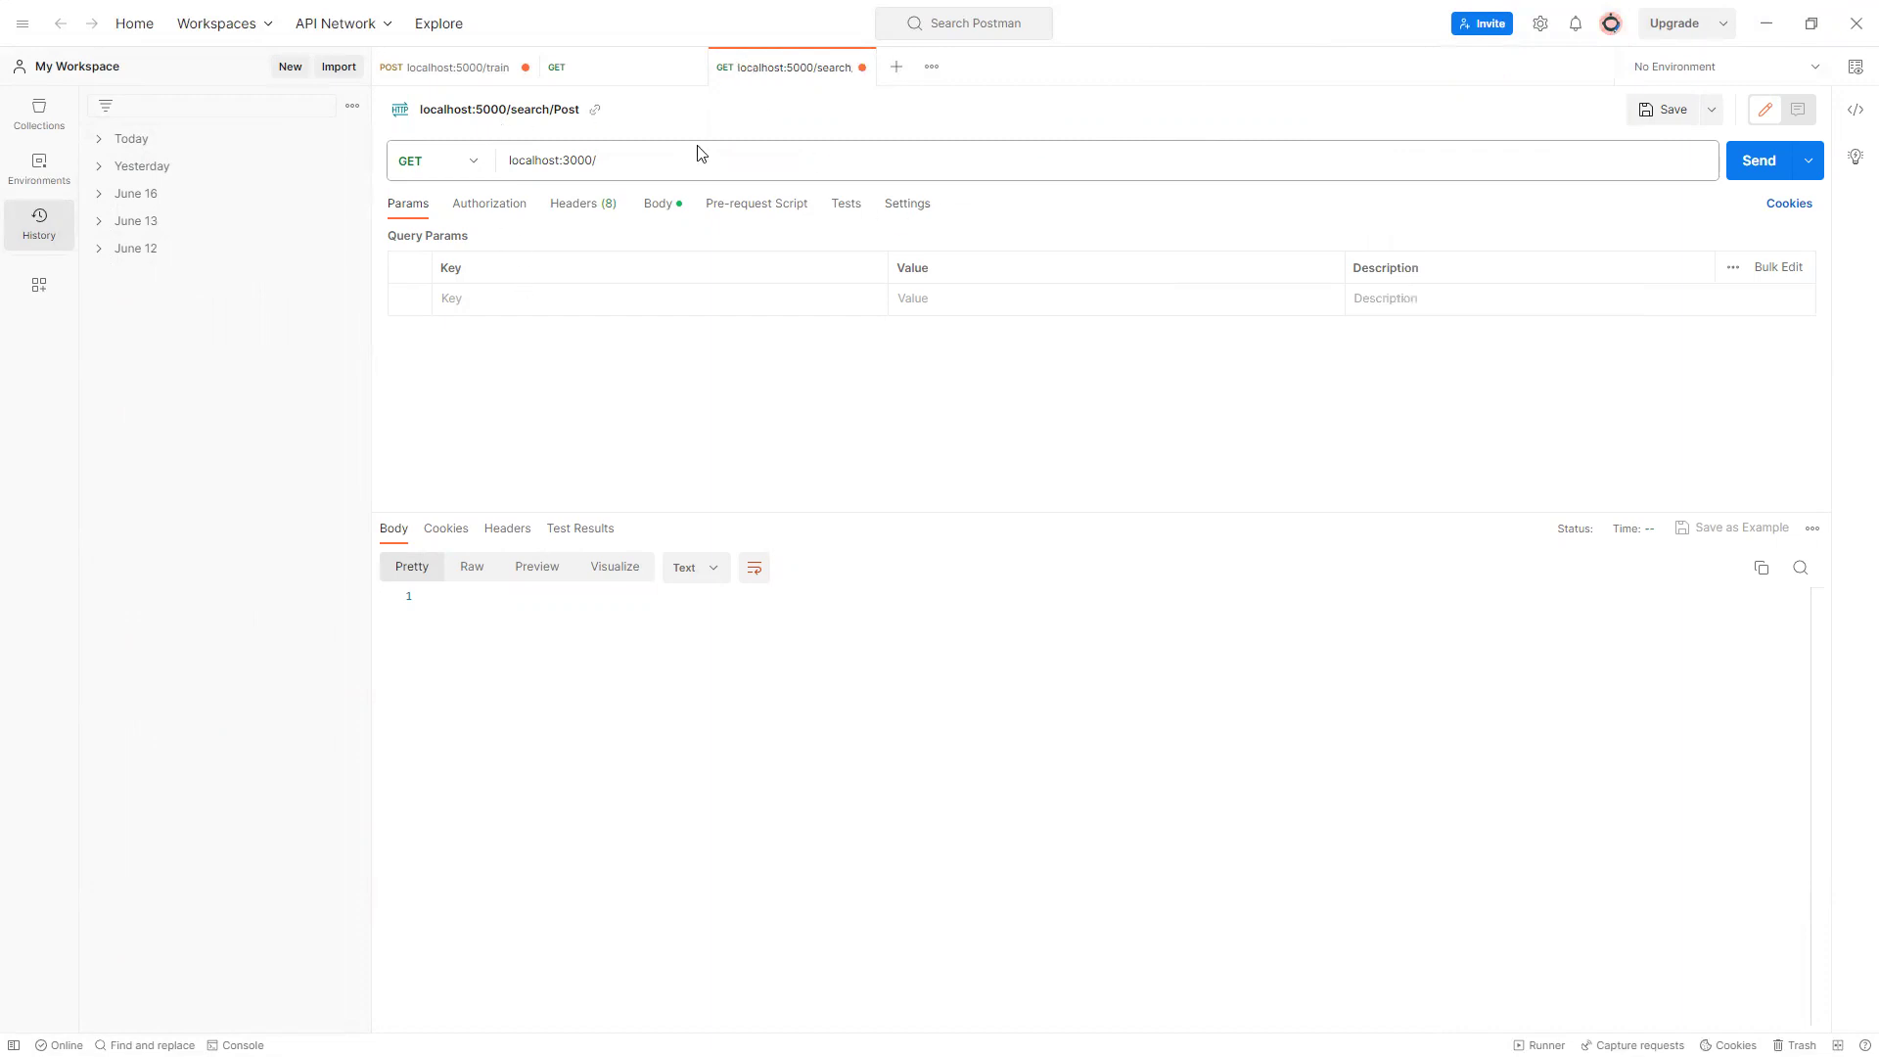
{"action": "left_click_drag", "start_coordinate": [623, 160], "coordinate": [472, 162]}
{"action": "left_click", "coordinate": [472, 162]}
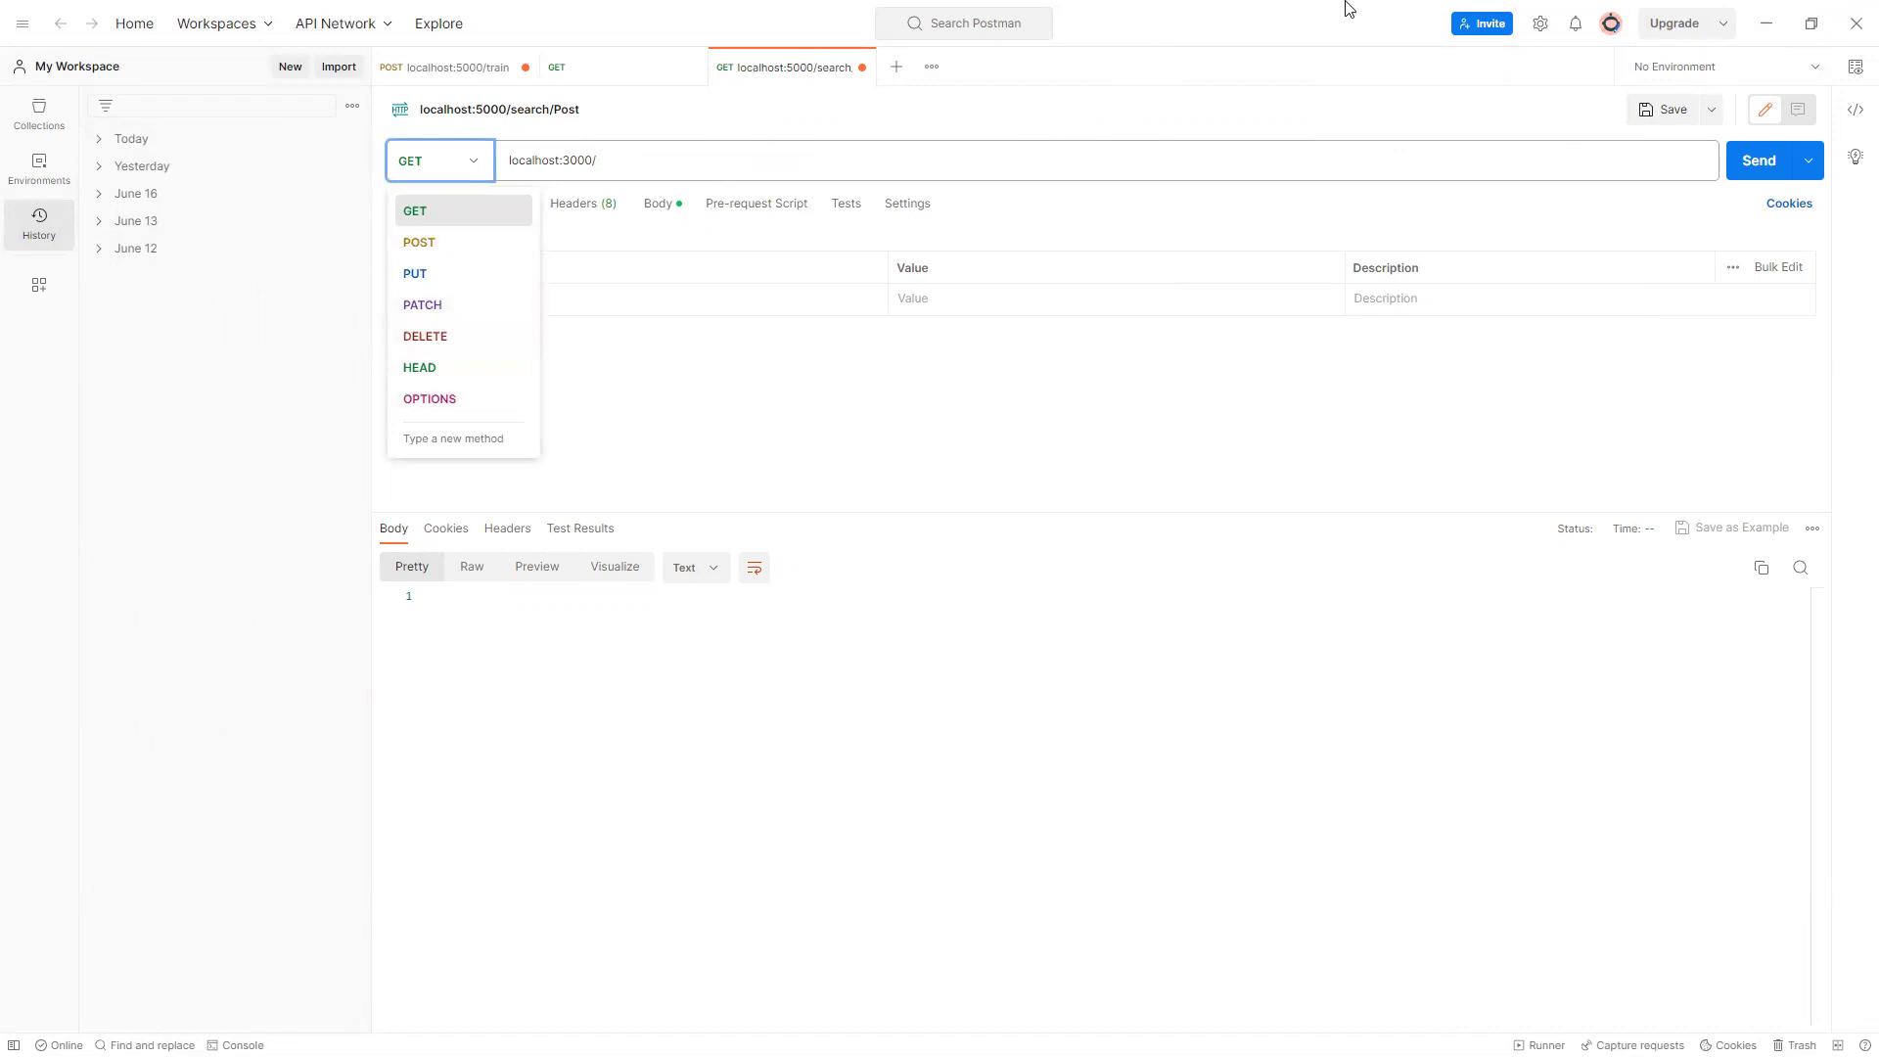